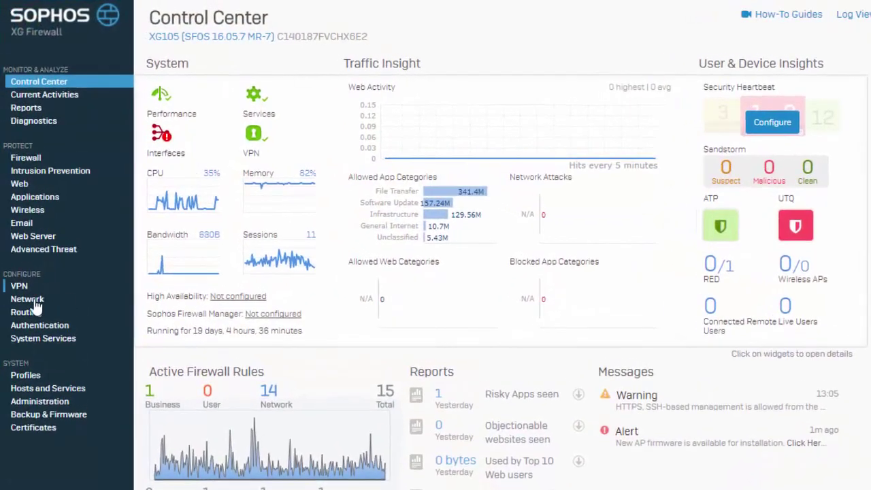
# Start a new DNS host entry in the network settings with the host name sophos.firewallscom.local.
pyautogui.click(33, 301)
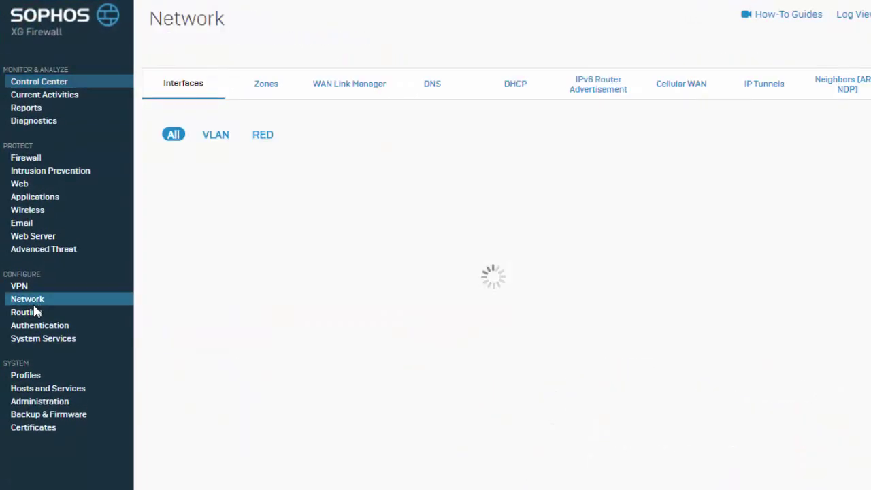
pyautogui.click(432, 89)
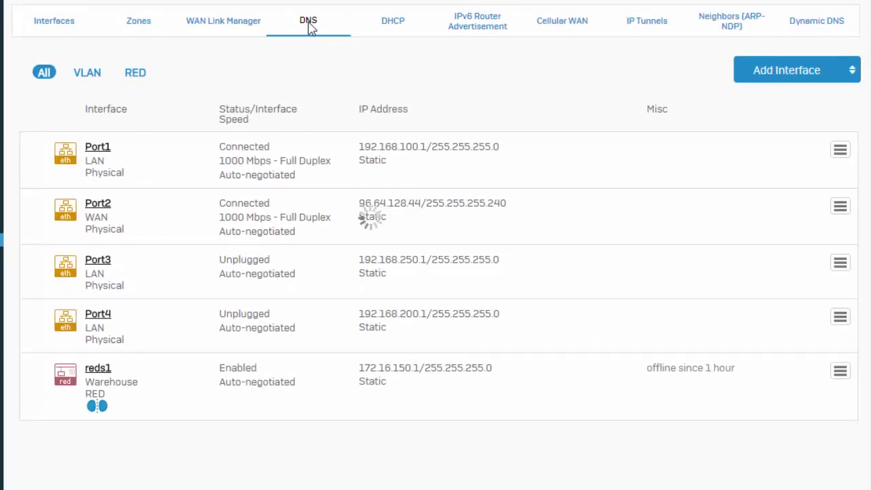
pyautogui.scroll(-3, 461, 180)
pyautogui.scroll(-5, 461, 180)
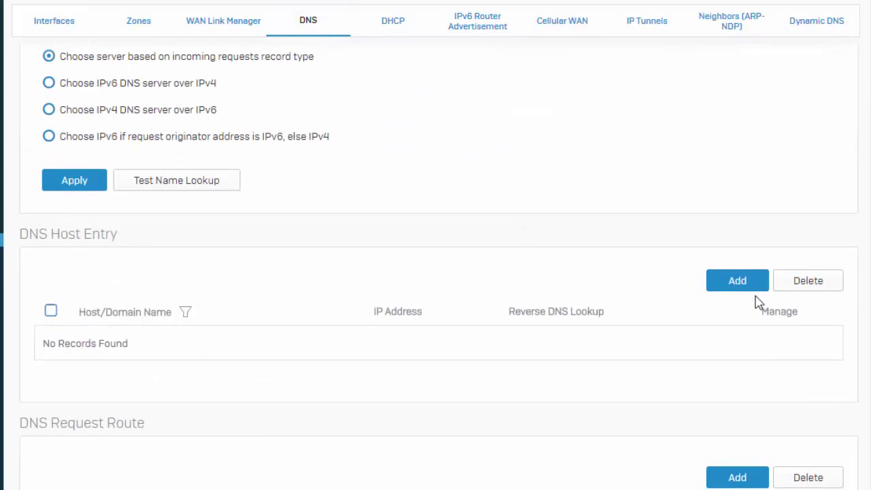
pyautogui.click(737, 281)
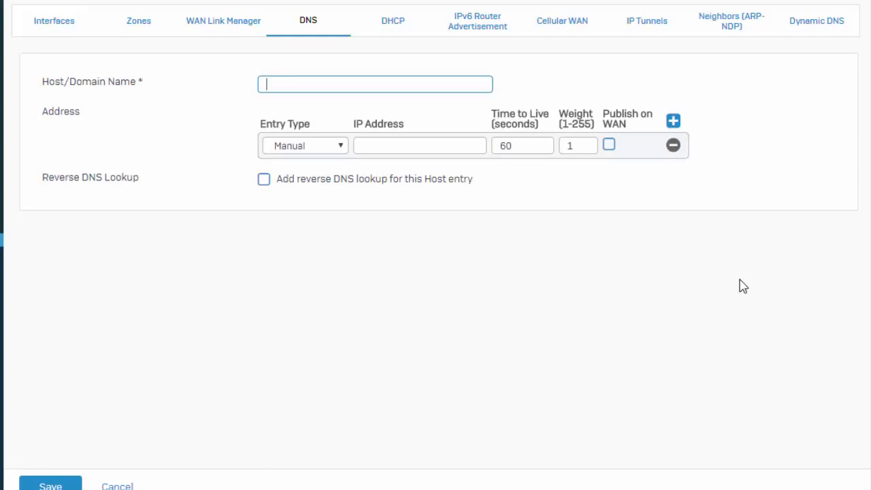
pyautogui.write('sophos.firewal')
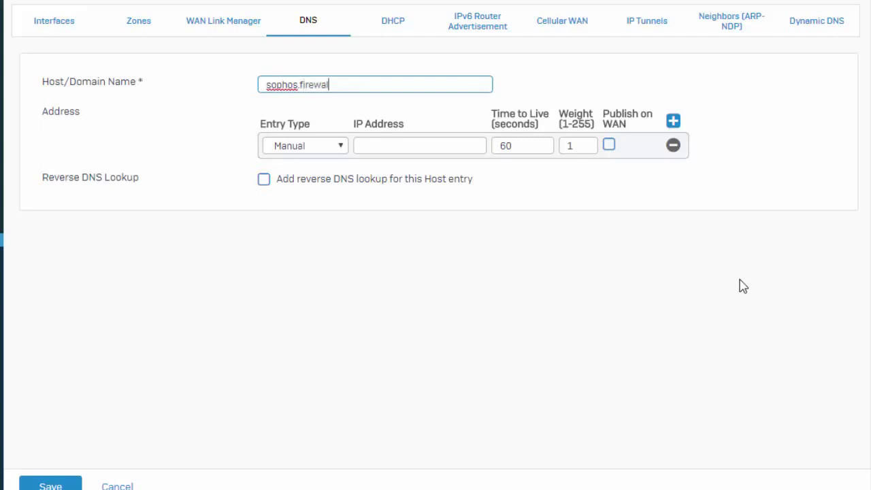
pyautogui.write('lscom.local')
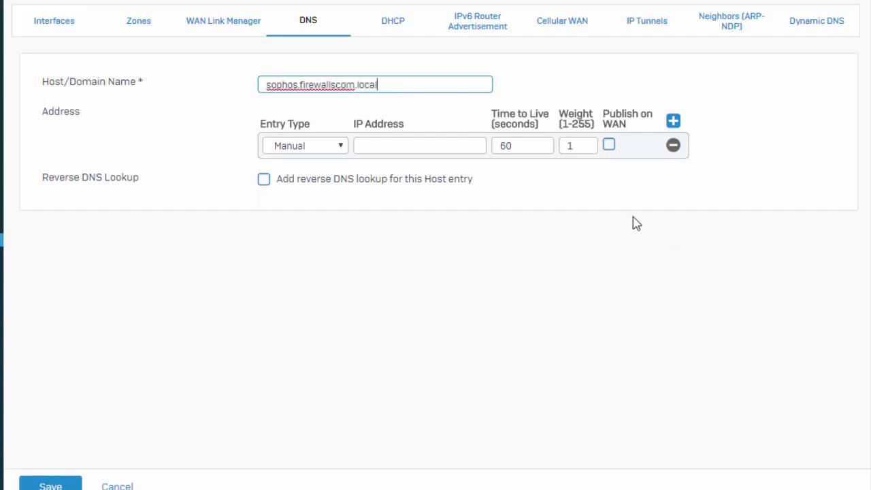
# Set the manual IP address of the new DNS host entry to 192.168.100.52.
pyautogui.click(453, 147)
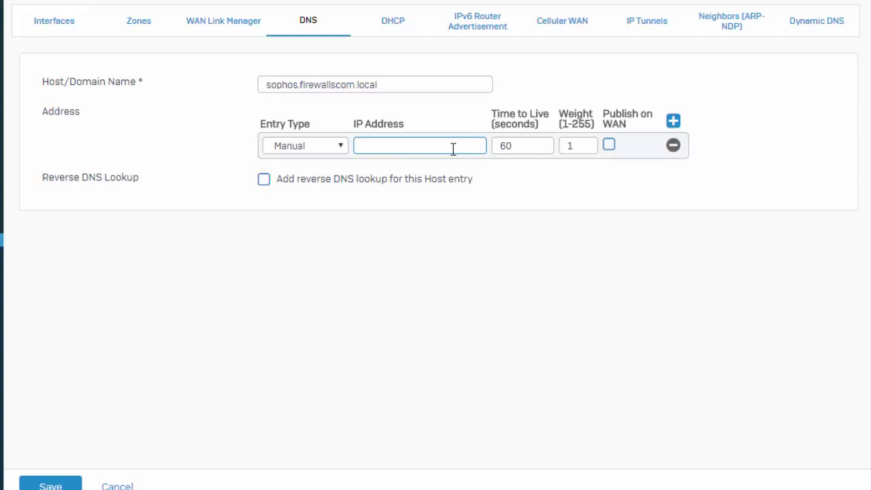
pyautogui.write('19')
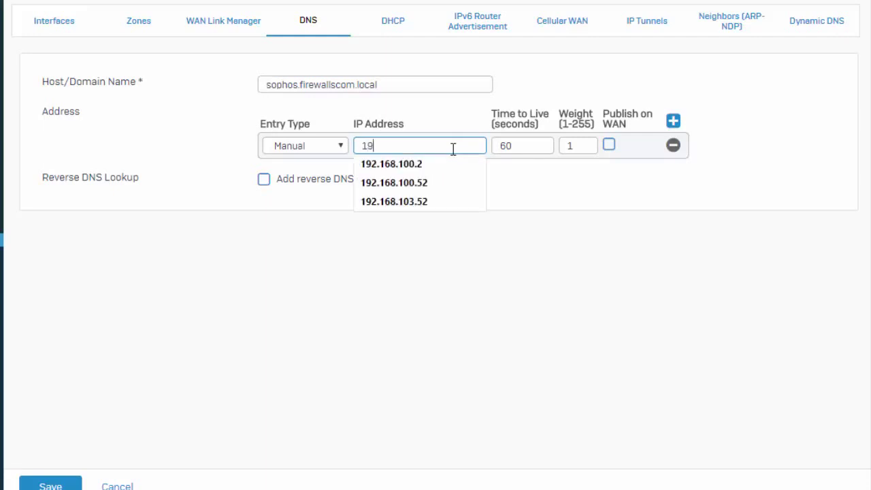
pyautogui.write('2.168.100.52')
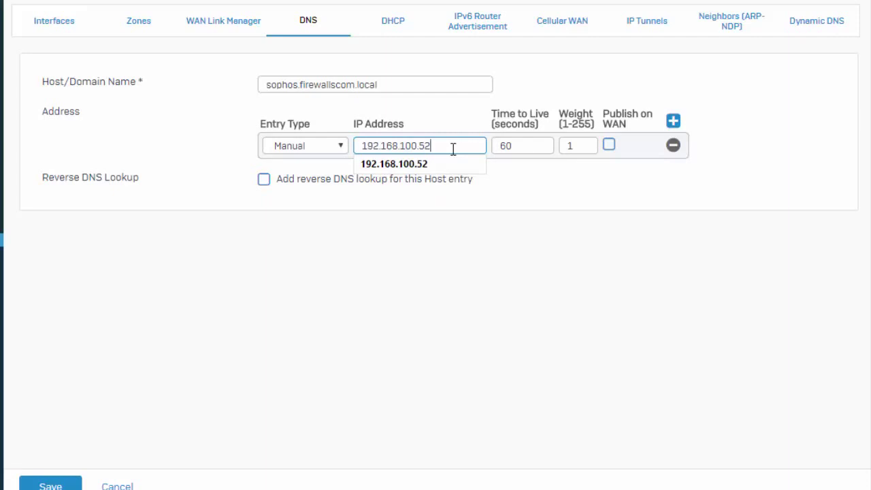
pyautogui.press('Escape')
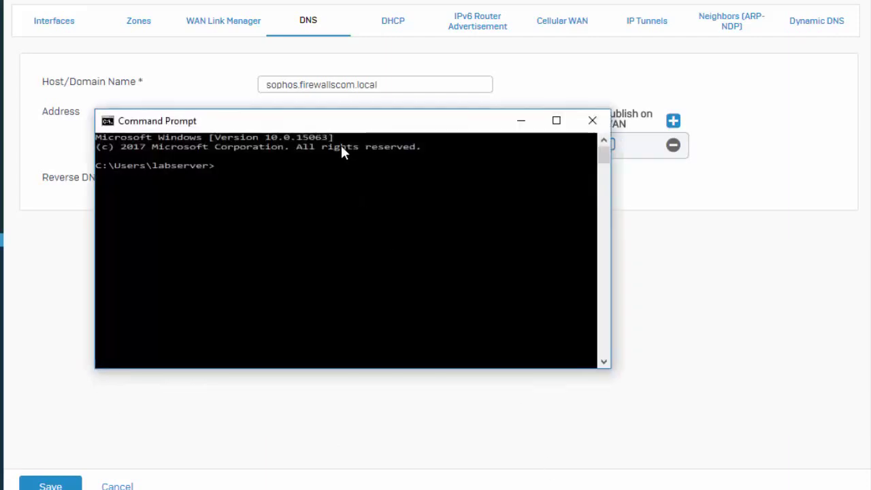
# Switch to Command Prompt, move its window clear of the host entry fields, and ping sophos.firewallscom.local.
pyautogui.moveTo(322, 123); pyautogui.dragTo(345, 197)
pyautogui.write('ping')
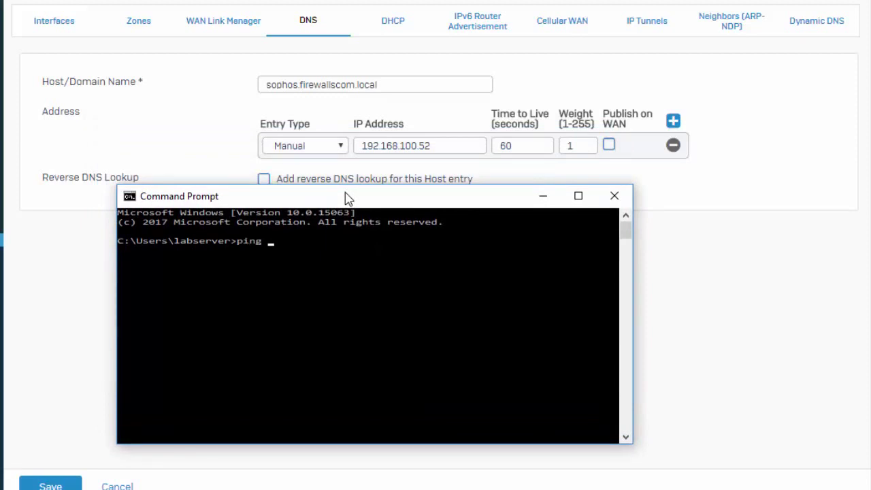
pyautogui.write(' sophos.firewallscom.o')
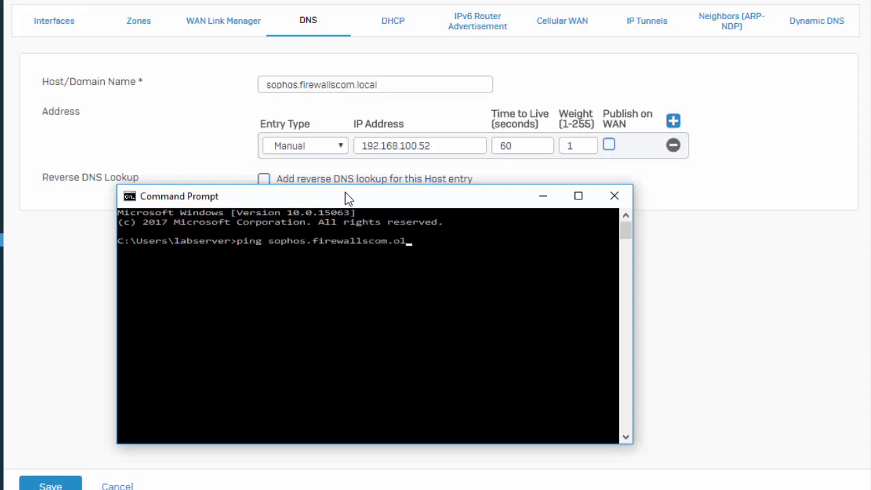
pyautogui.press('BackSpace')
pyautogui.write('local')
pyautogui.press('Return')
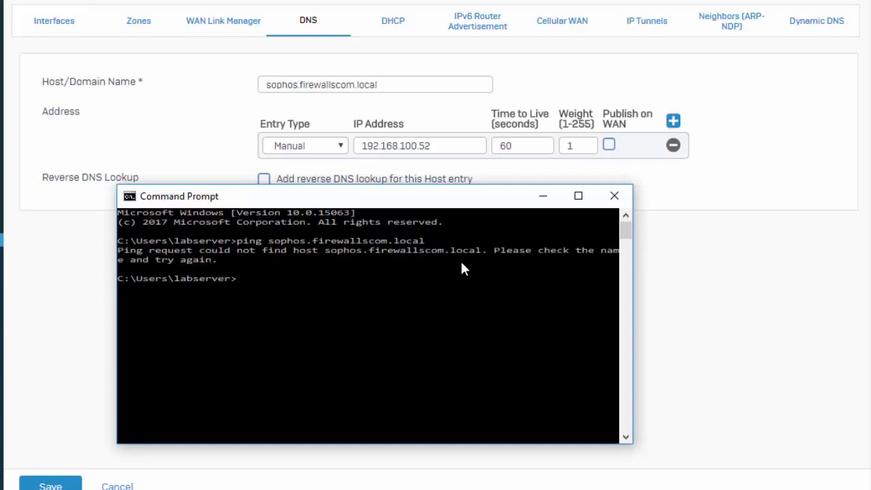
# Save the DNS host entry in the firewall and repeat the ping to sophos.firewallscom.local in Command Prompt.
pyautogui.click(68, 485)
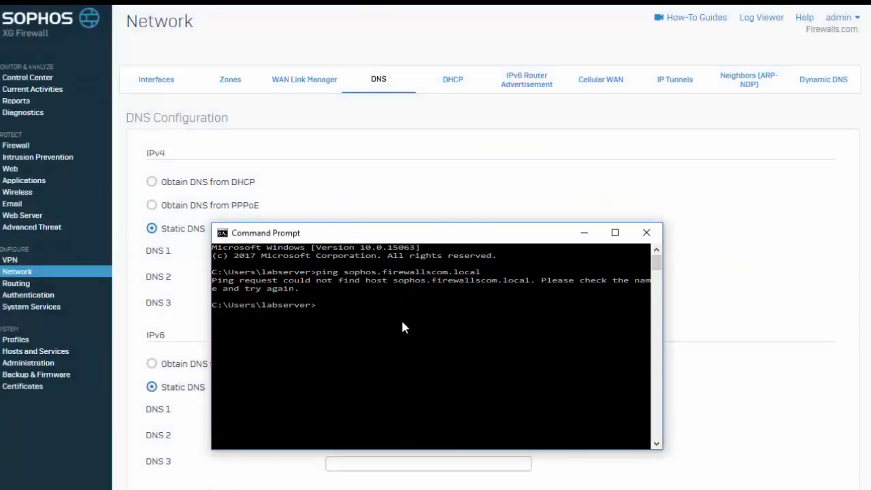
pyautogui.press('Up')
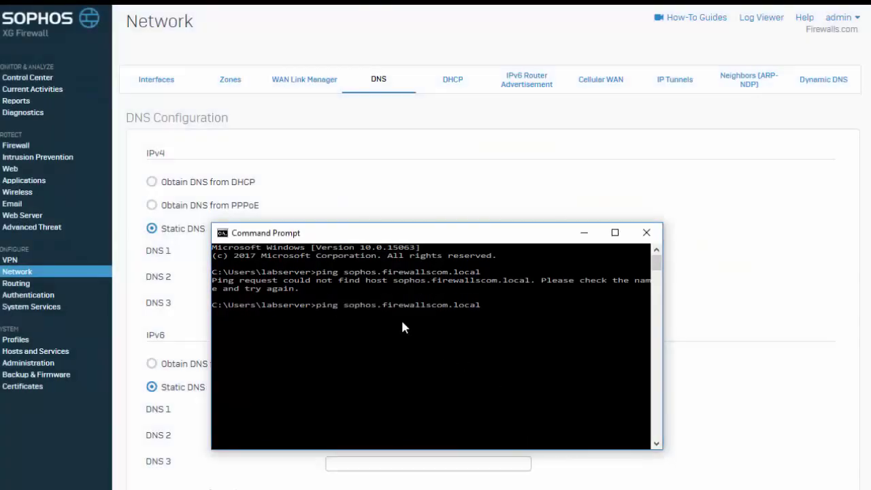
pyautogui.press('Return')
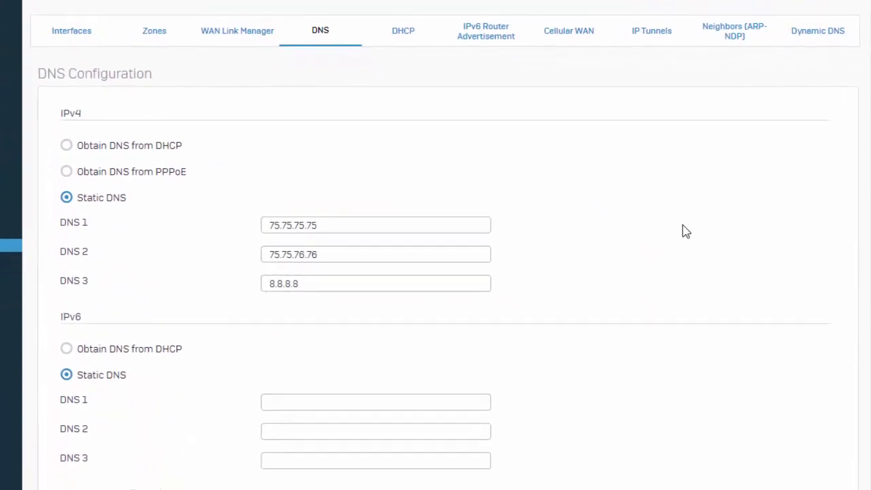
# Add and save a second DNS host entry with the short name sophos and IP address 192.168.100.52.
pyautogui.scroll(-10, 670, 231)
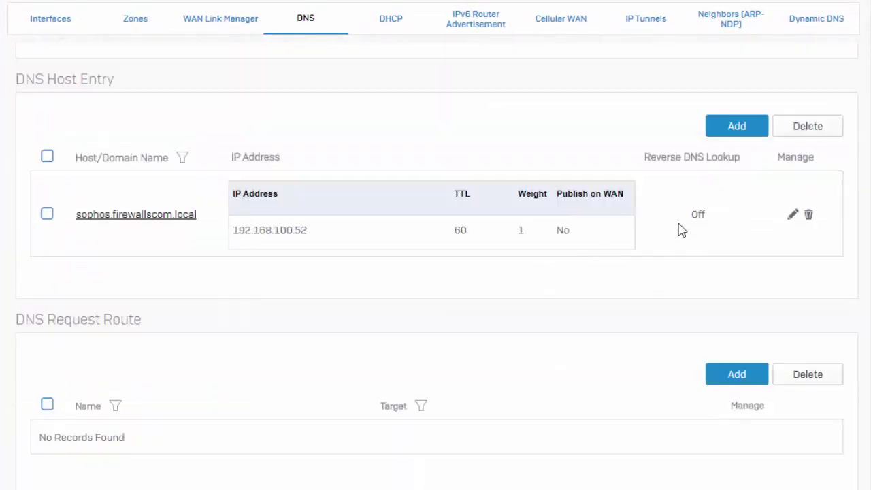
pyautogui.click(731, 122)
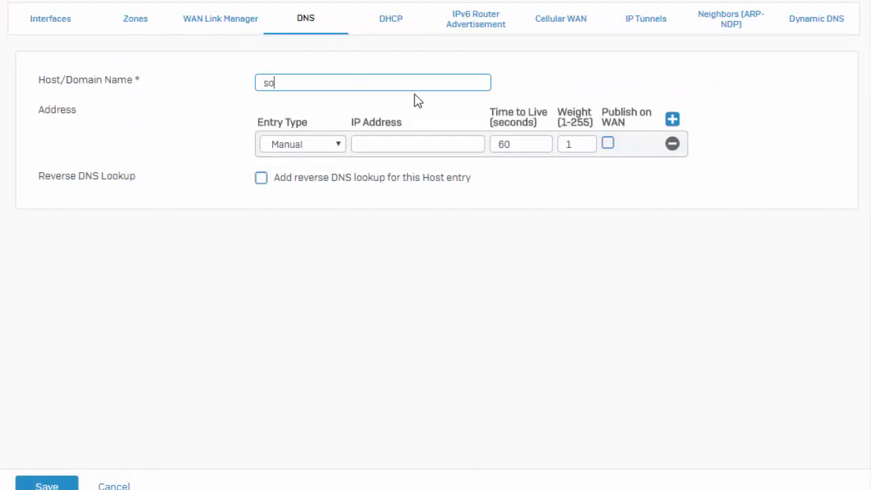
pyautogui.write('phos')
pyautogui.press('Tab')
pyautogui.press('Tab')
pyautogui.write('192')
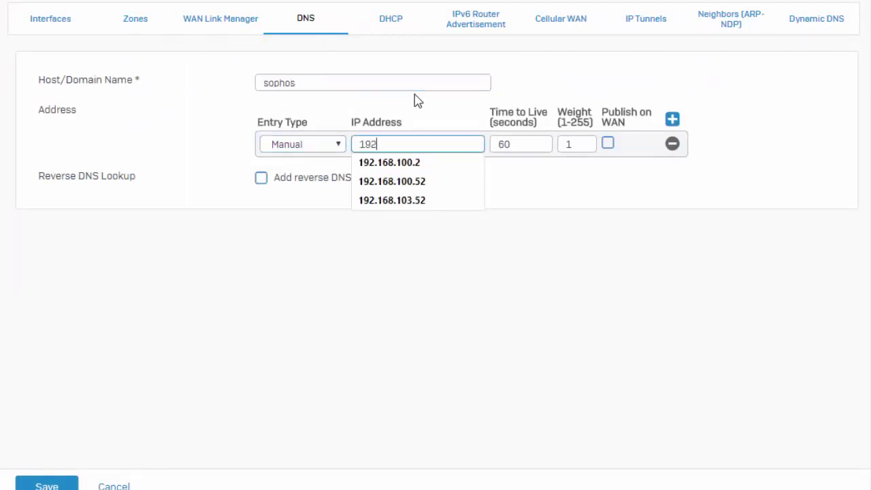
pyautogui.write('.168.100.52')
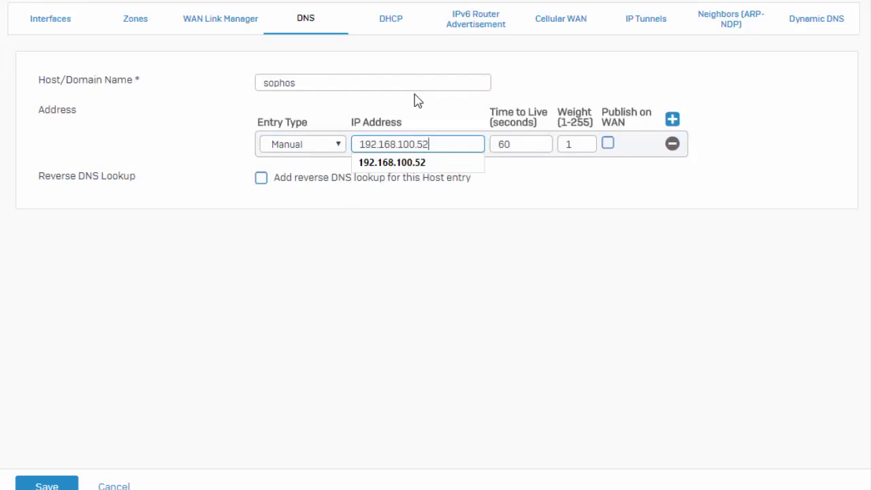
pyautogui.click(47, 480)
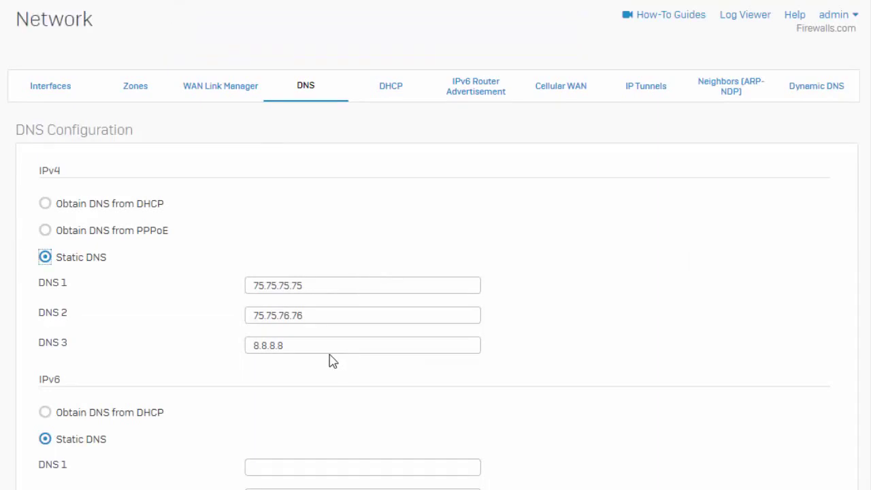
# Edit the Internal LAN DHCP server, check that its domain name is firewallscom.local, and save it.
pyautogui.click(397, 99)
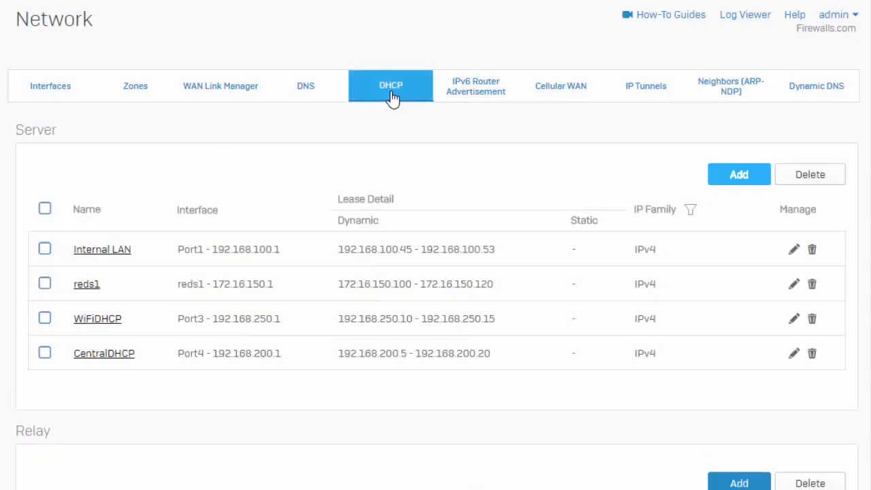
pyautogui.click(793, 251)
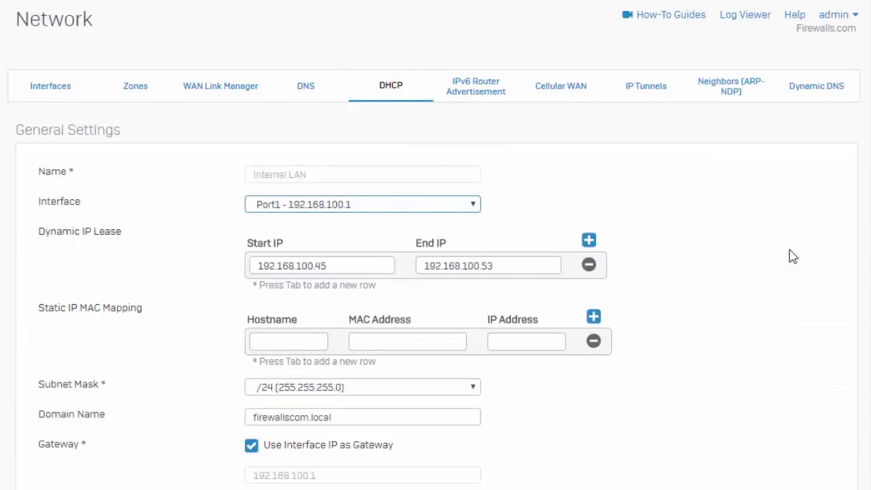
pyautogui.click(371, 420)
pyautogui.moveTo(358, 415); pyautogui.dragTo(131, 398)
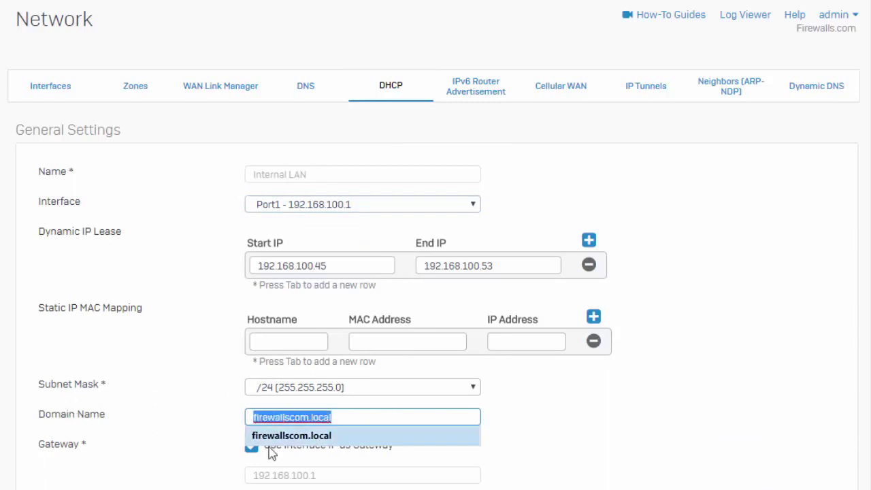
pyautogui.click(338, 418)
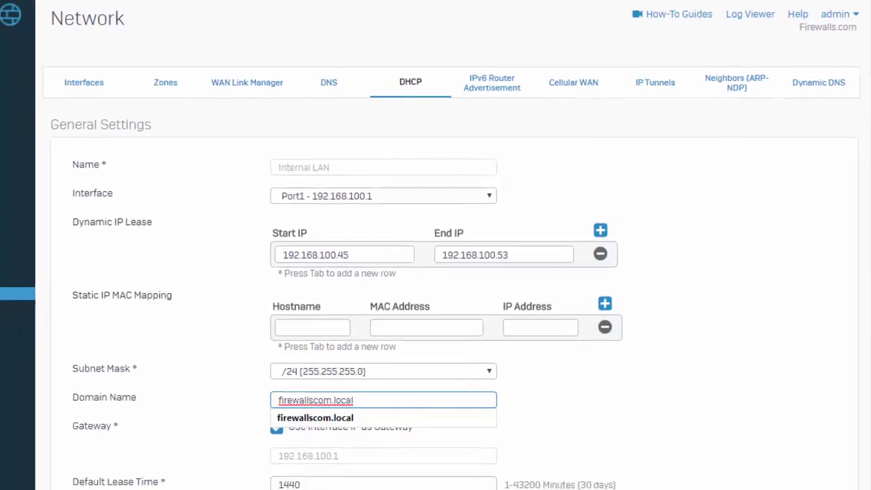
pyautogui.click(157, 479)
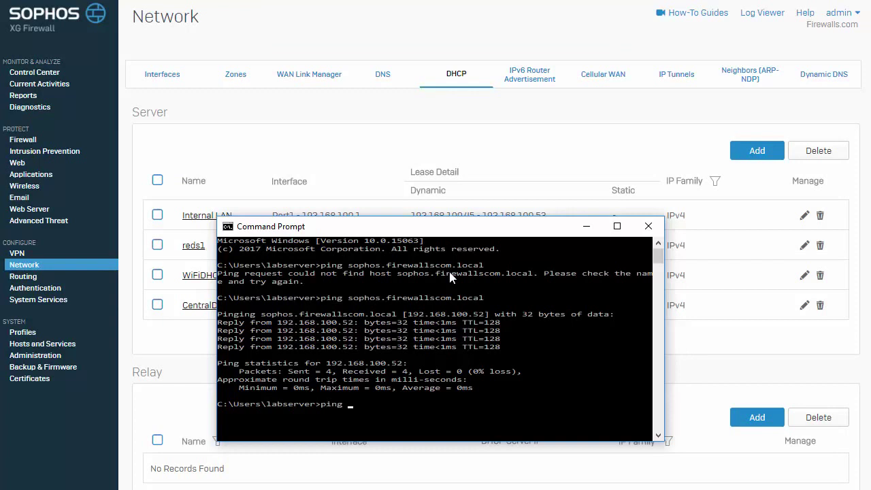
# Ping the short host name sophos in Command Prompt and minimize its window.
pyautogui.press('Return')
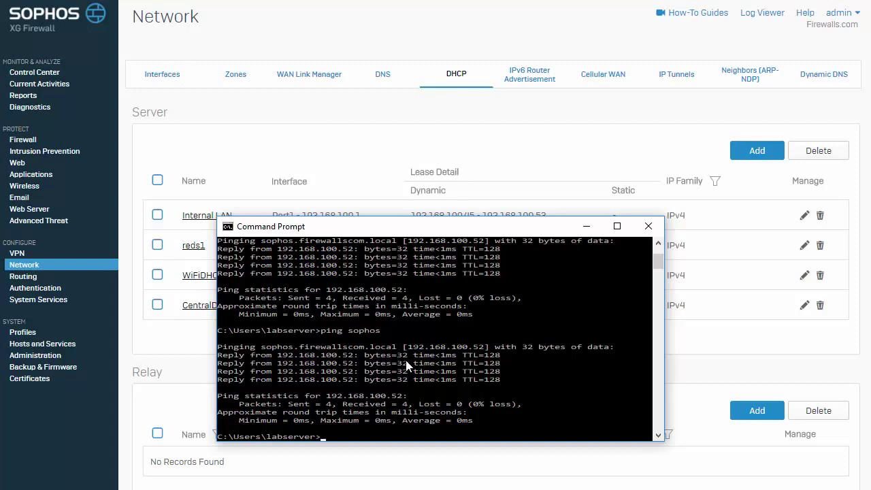
pyautogui.click(586, 226)
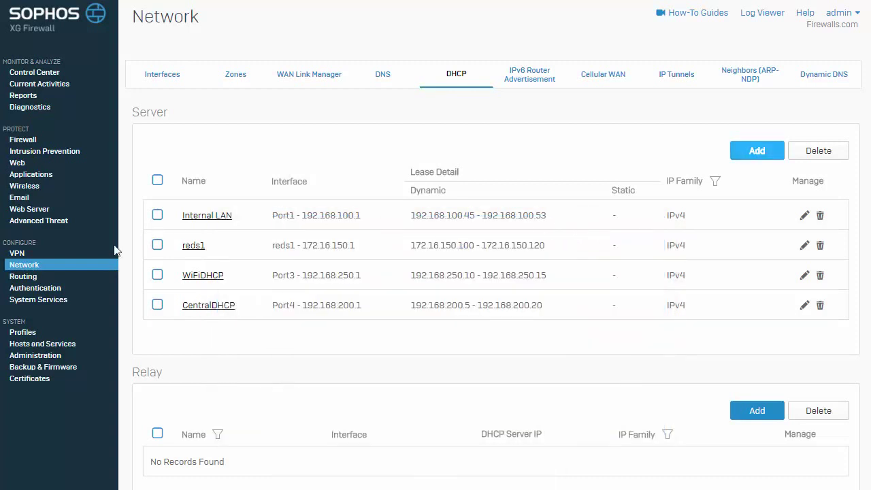
# Open the SSL VPN settings and set the primary IPv4 DNS server to 192.168.100.1.
pyautogui.click(21, 253)
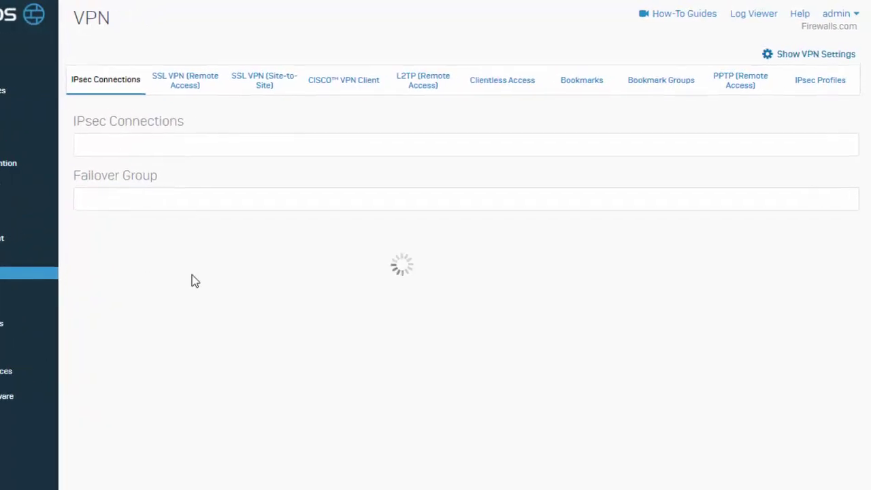
pyautogui.click(811, 51)
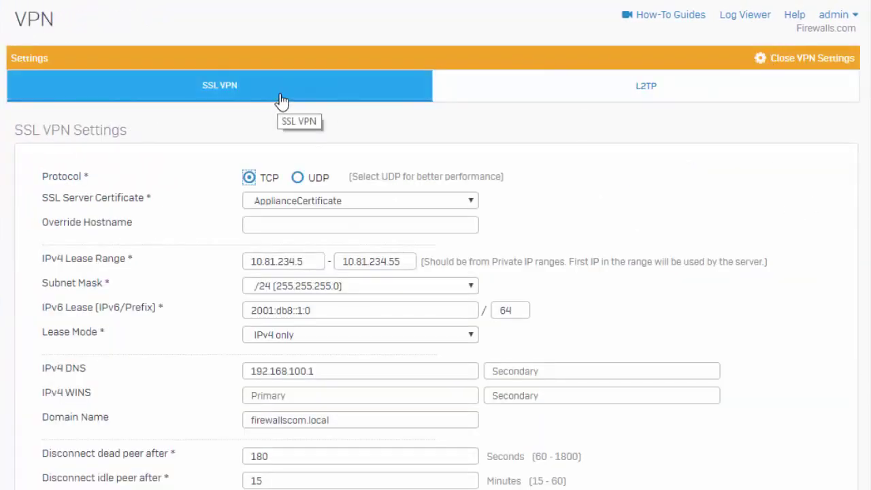
pyautogui.click(274, 369)
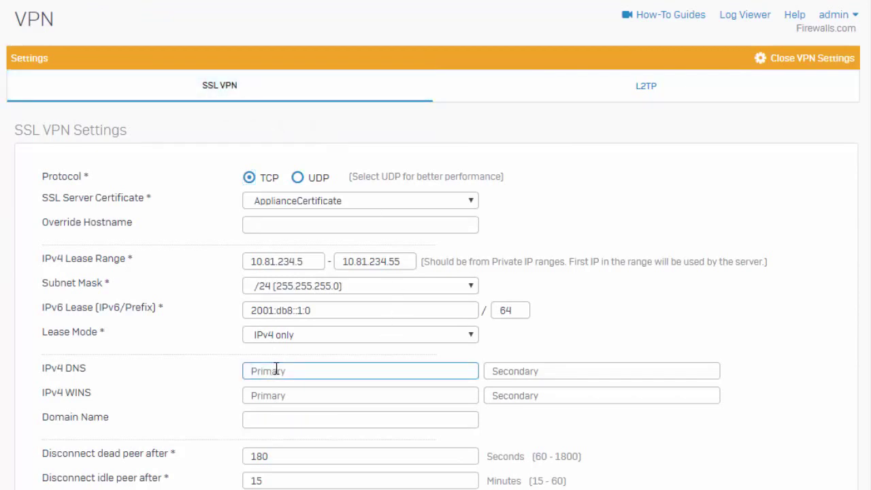
pyautogui.write('192.168')
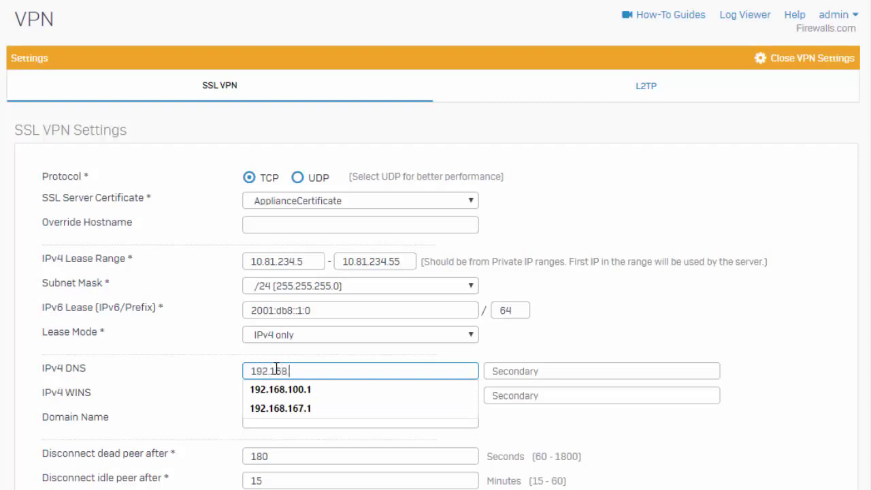
pyautogui.write('.100.1')
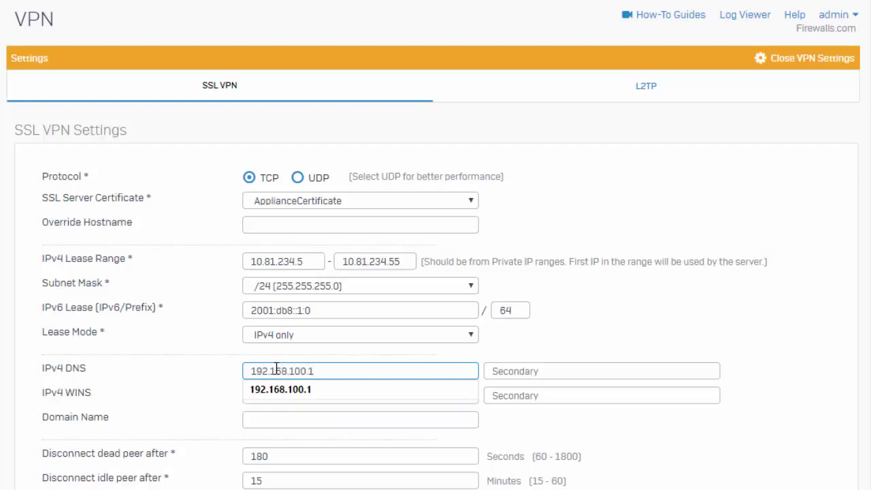
# Set the SSL VPN domain name to firewallscom.local, apply the settings, and confirm the global configuration update.
pyautogui.click(289, 420)
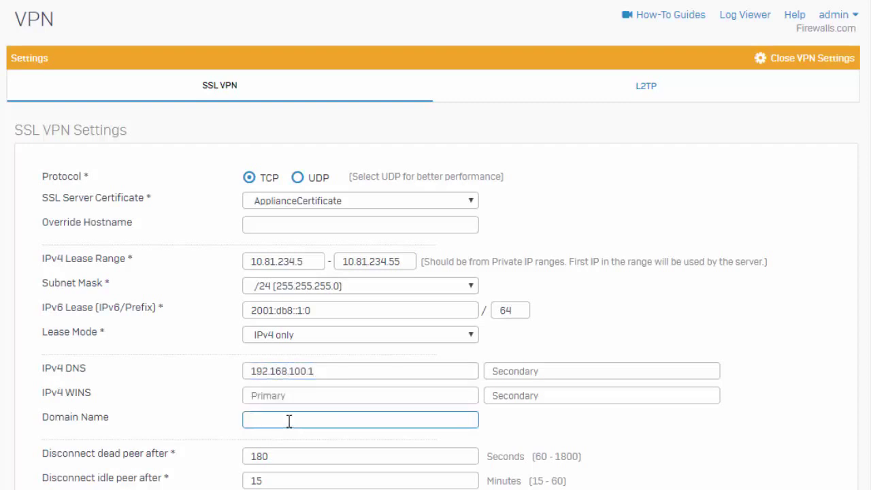
pyautogui.write('firewal')
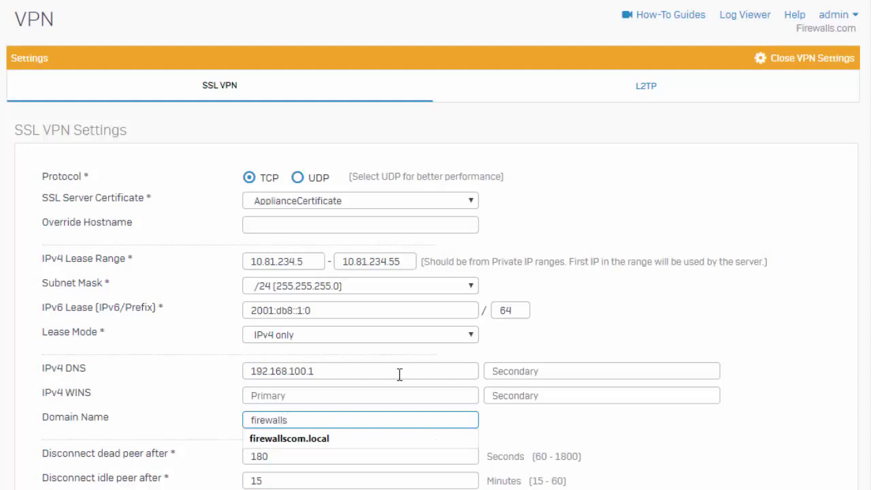
pyautogui.write('ls')
pyautogui.click(289, 439)
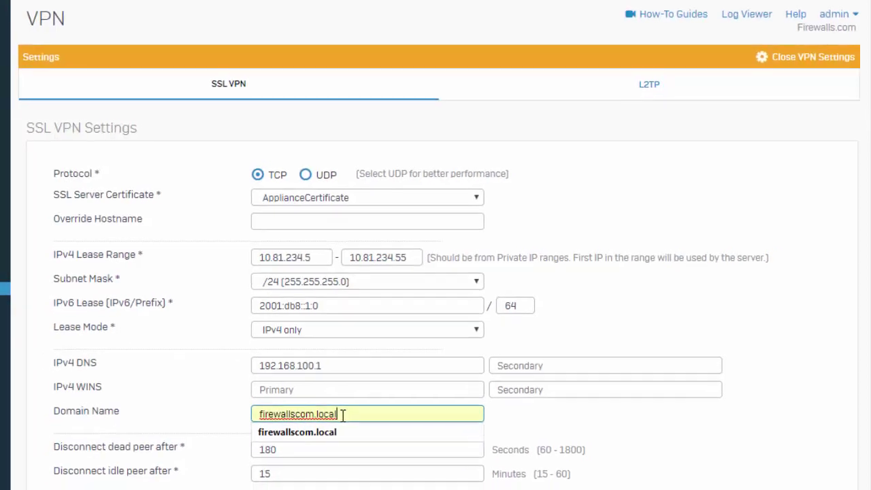
pyautogui.click(167, 474)
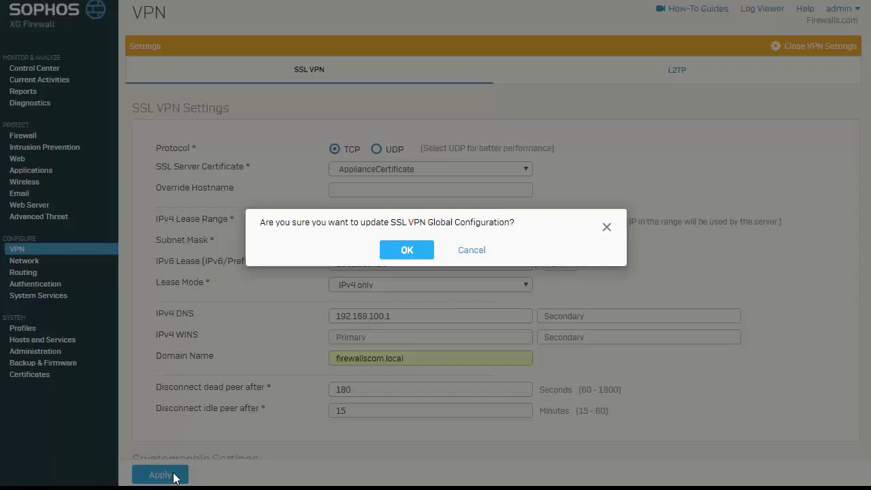
pyautogui.click(407, 250)
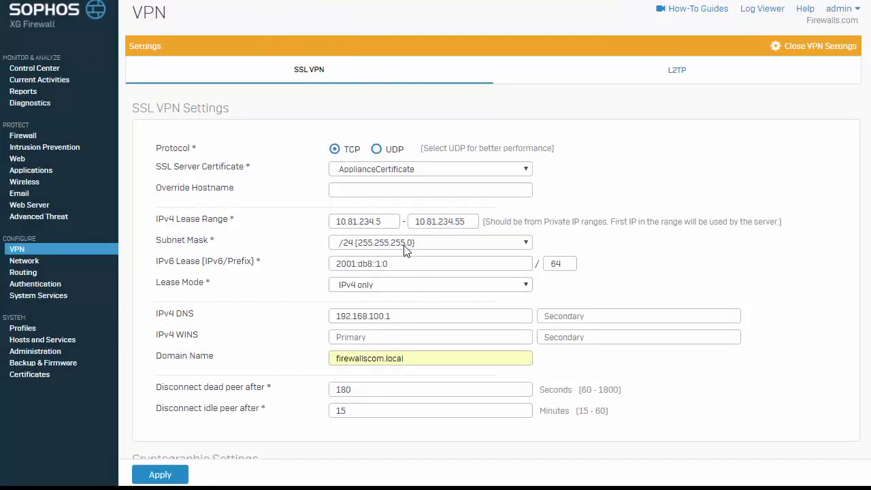
# Open the Device Access settings under Administration and switch DNS for the VPN zone on and back off in the Local Service ACL.
pyautogui.click(52, 352)
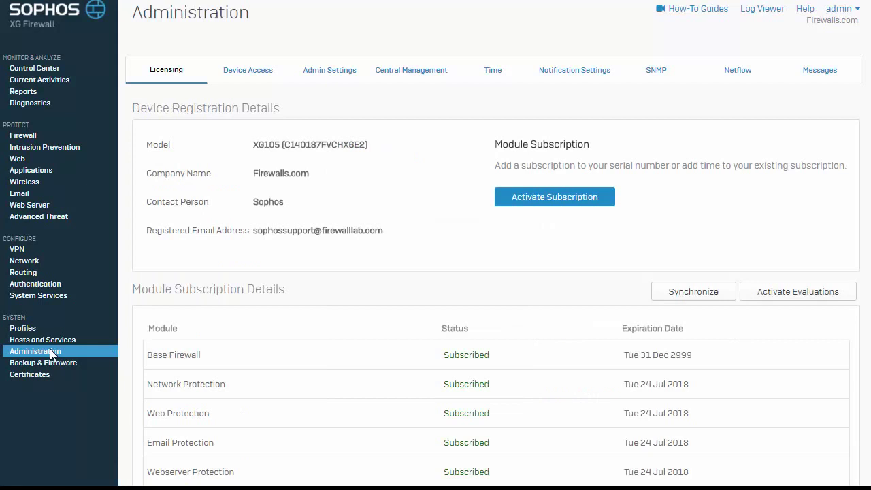
pyautogui.click(251, 79)
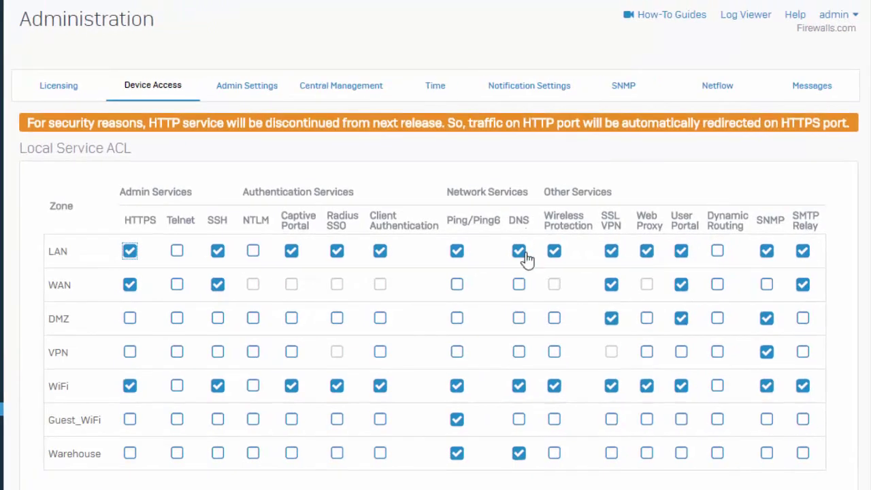
pyautogui.click(566, 303)
pyautogui.click(520, 356)
pyautogui.click(519, 358)
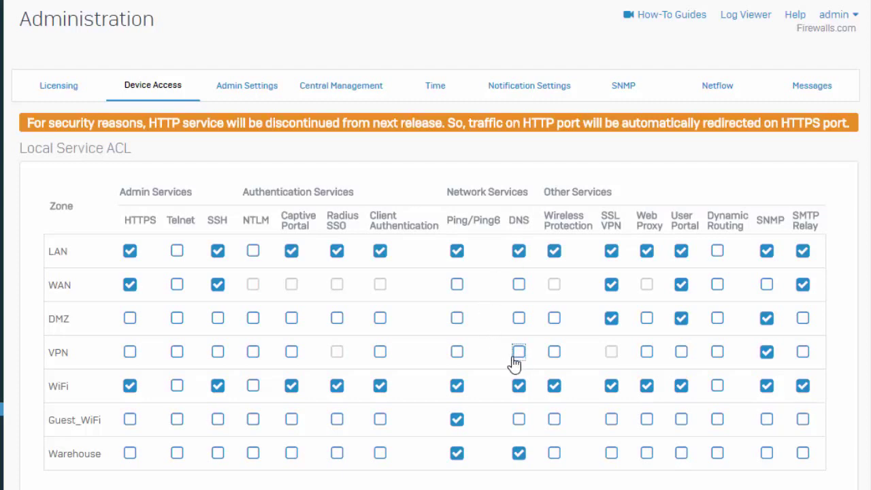